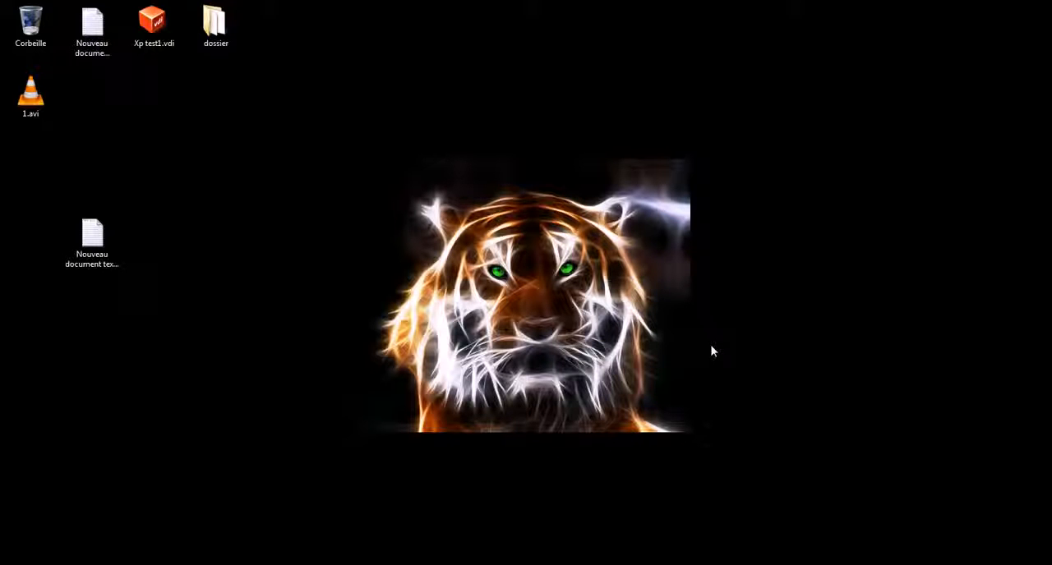
Launch the Windows Registry Editor by running regedit and place its window near the middle of the desktop.
key("super+r")
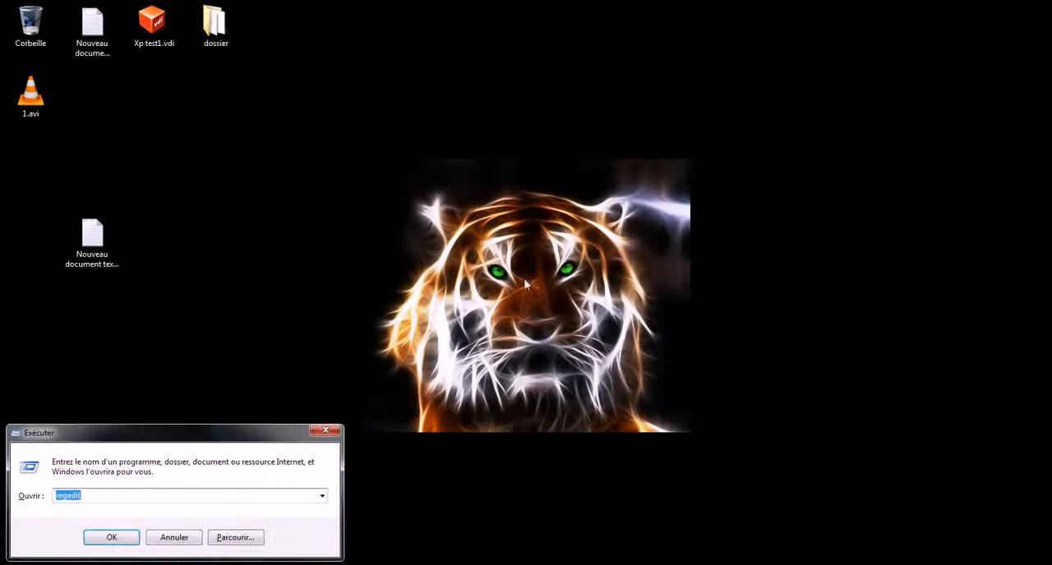
left_click_drag(195, 423, 553, 140)
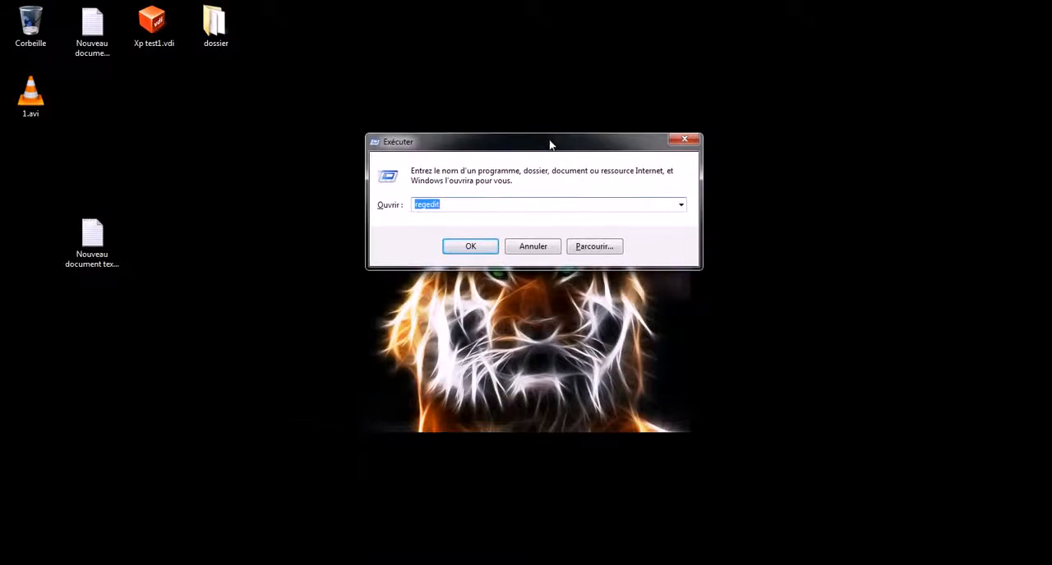
left_click(455, 203)
left_click(462, 248)
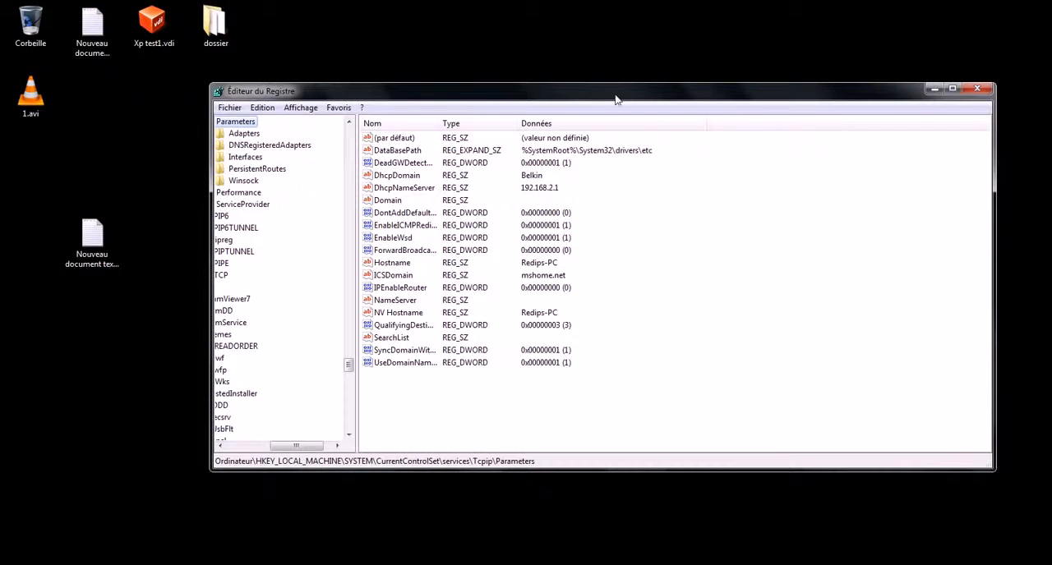
left_click_drag(616, 98, 601, 83)
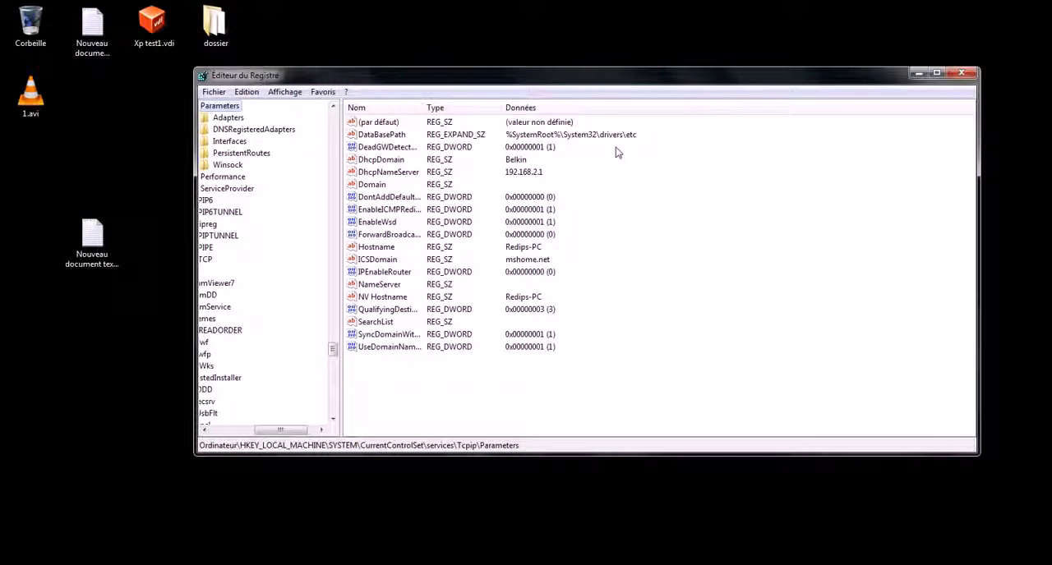
Go to the registry key HKEY_LOCAL_MACHINE\SYSTEM\CurrentControlSet\services.
left_click_drag(281, 429, 239, 433)
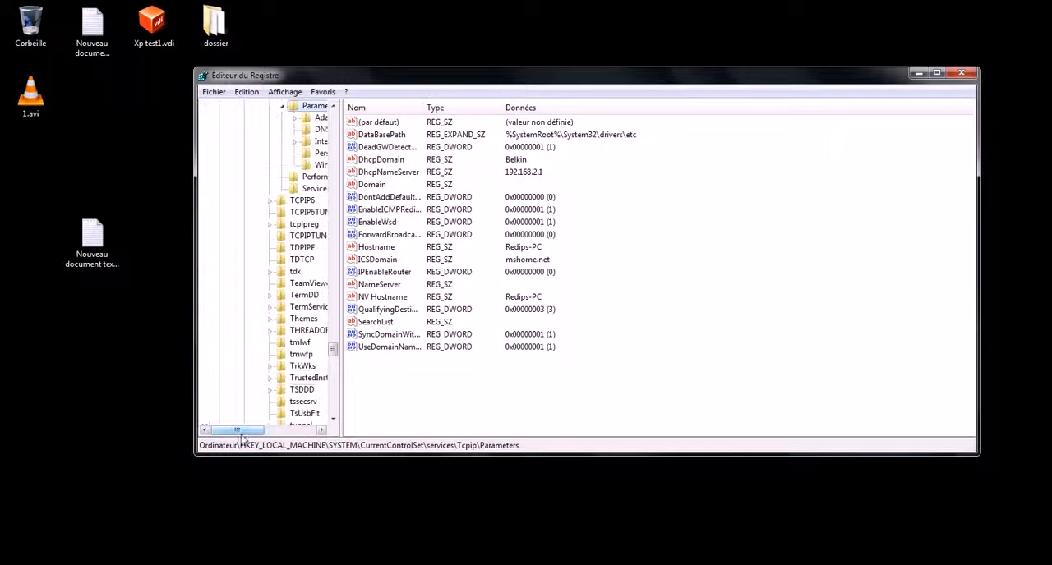
left_click_drag(333, 349, 352, 115)
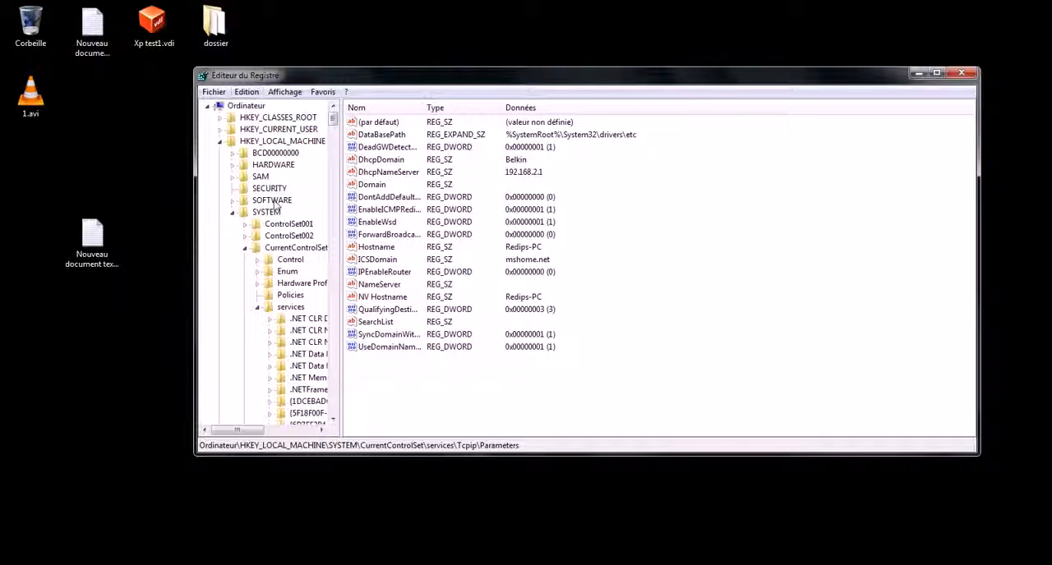
left_click(246, 143)
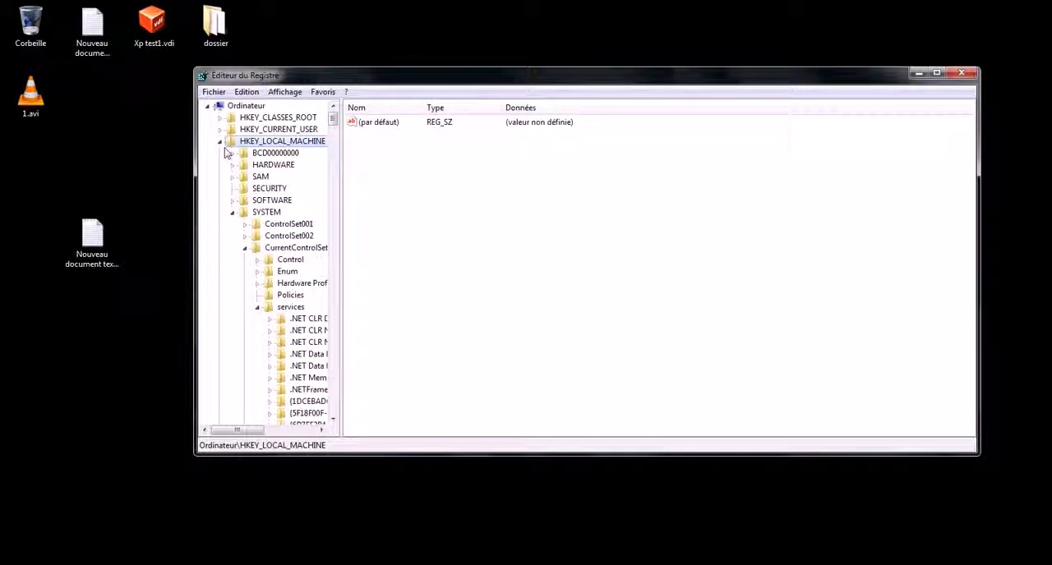
left_click(265, 214)
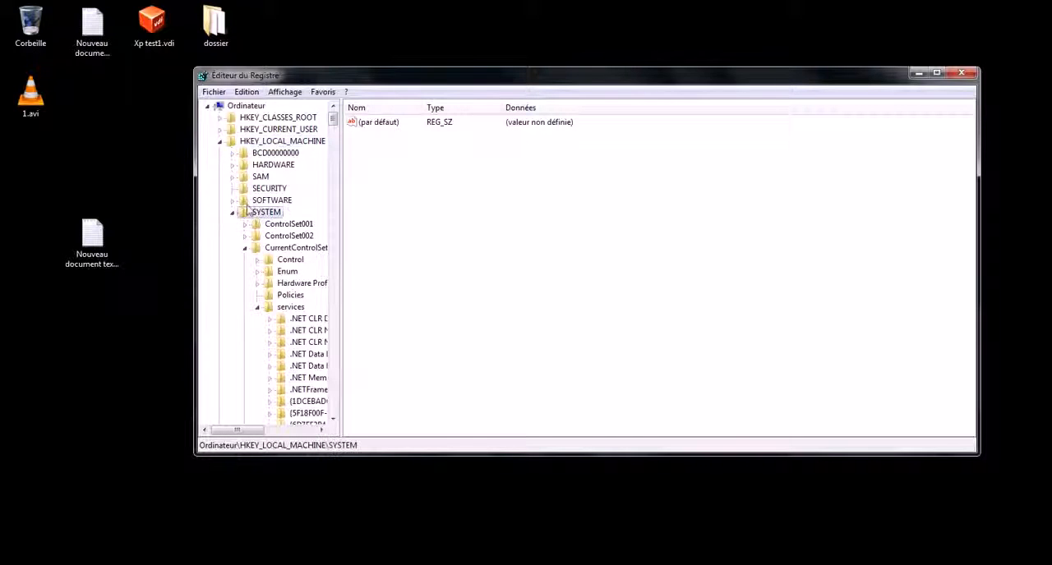
left_click(292, 248)
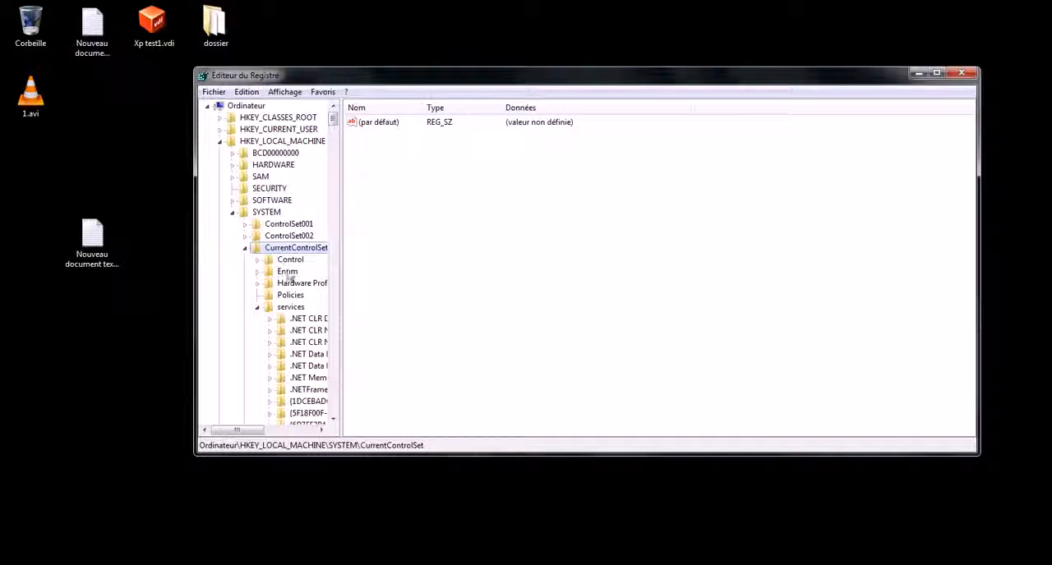
left_click(289, 309)
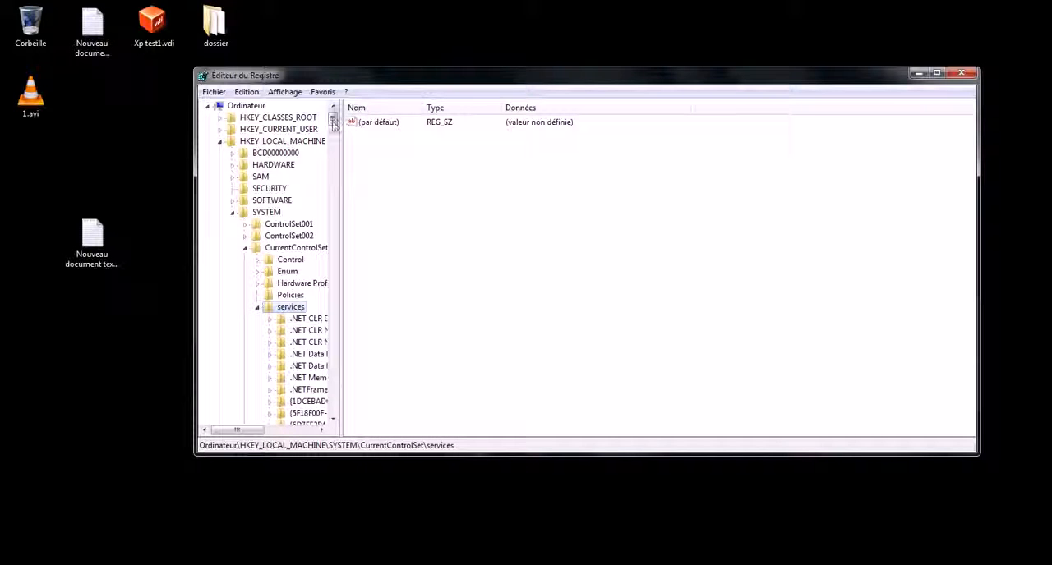
Find the Tcpip key under services and select its Parameters subkey.
left_click_drag(333, 121, 334, 132)
left_click(305, 200)
type("tcpip")
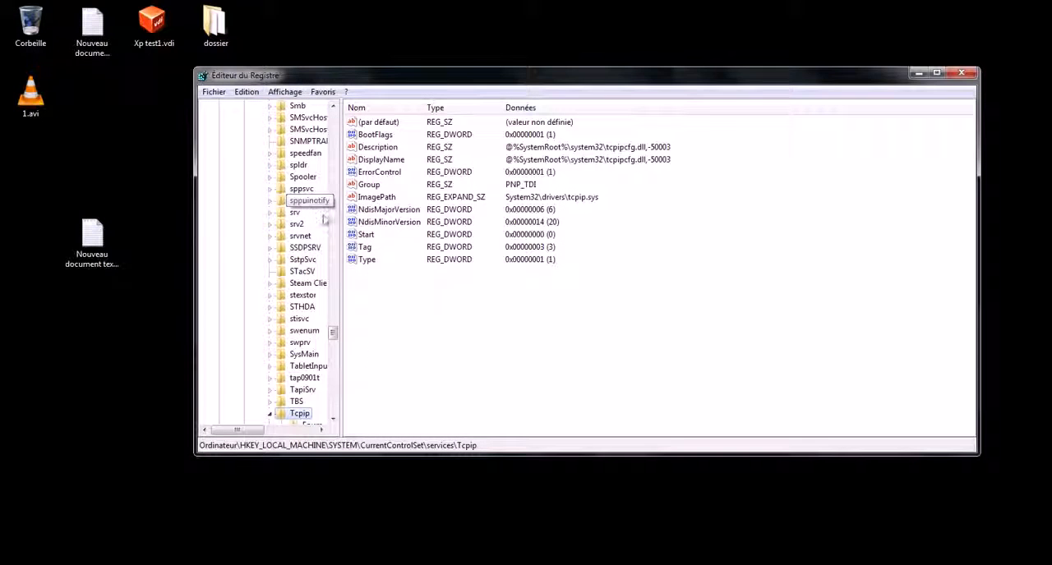
left_click_drag(334, 334, 334, 344)
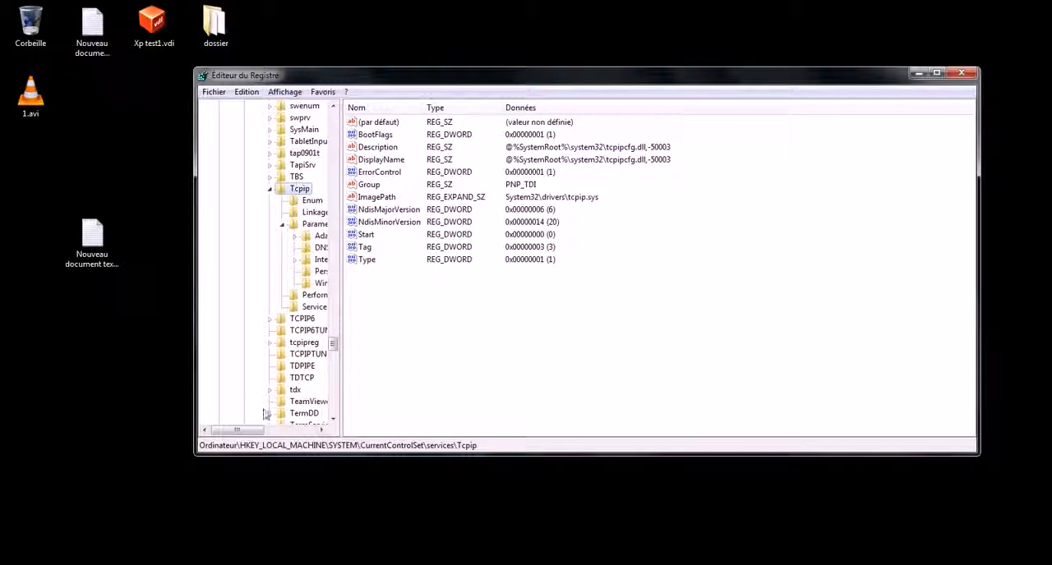
left_click_drag(240, 433, 265, 432)
left_click(274, 224)
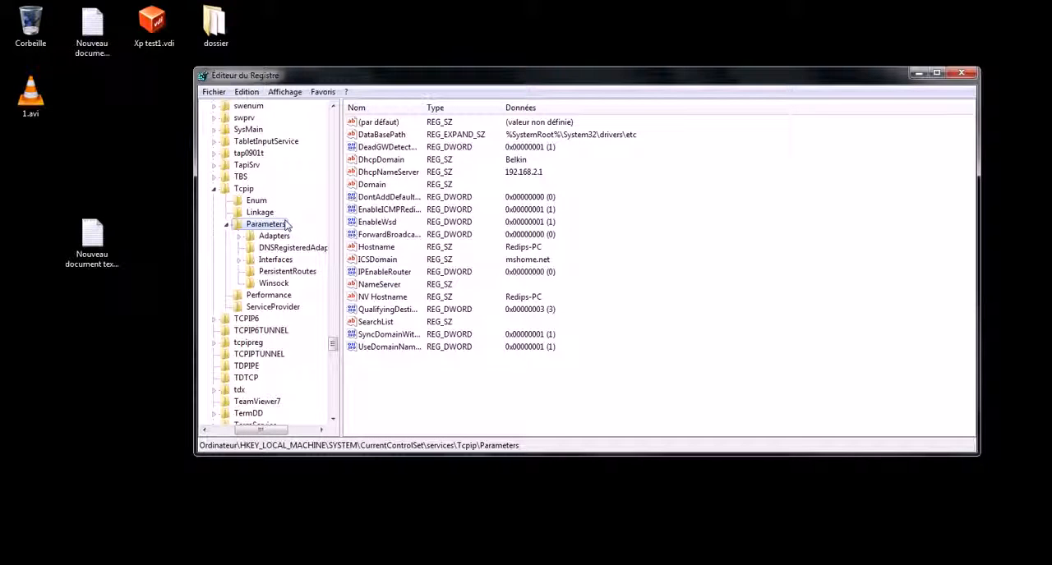
Create a new 32-bit DWORD value named GlobalMaxTcpWindowSize in the Tcpip Parameters key.
left_click(436, 377)
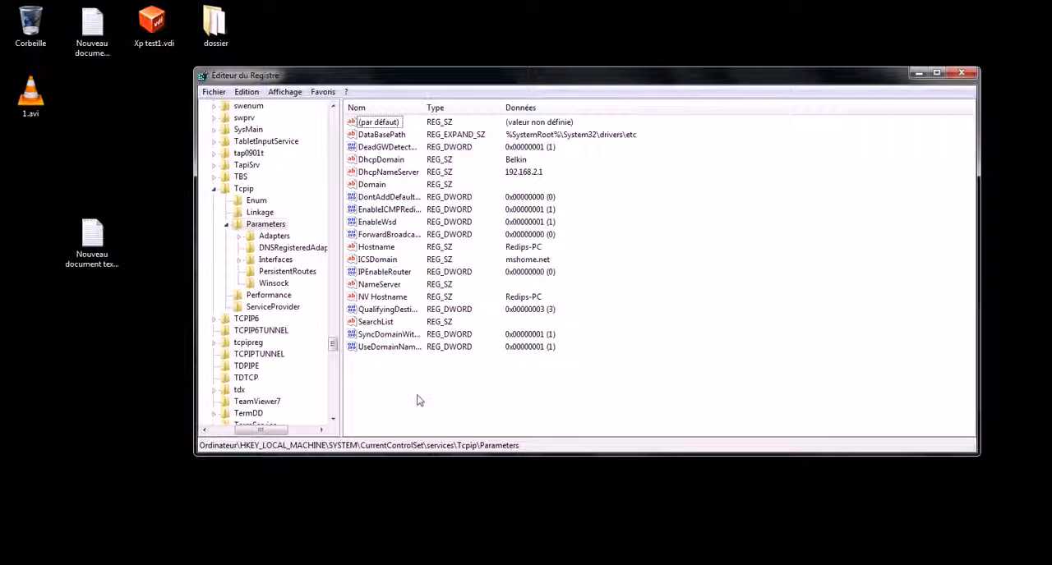
right_click(436, 383)
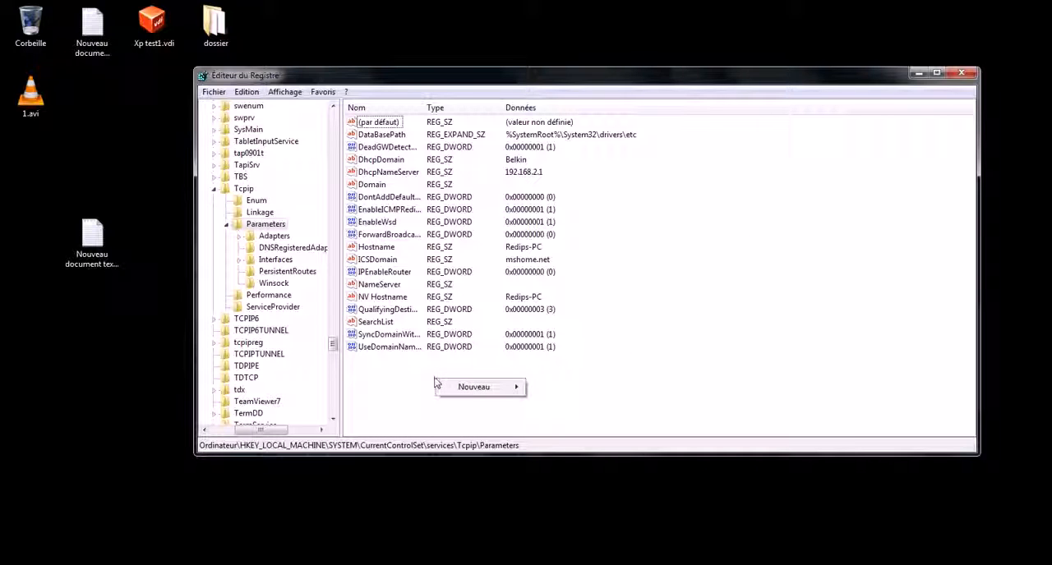
mouse_move(462, 387)
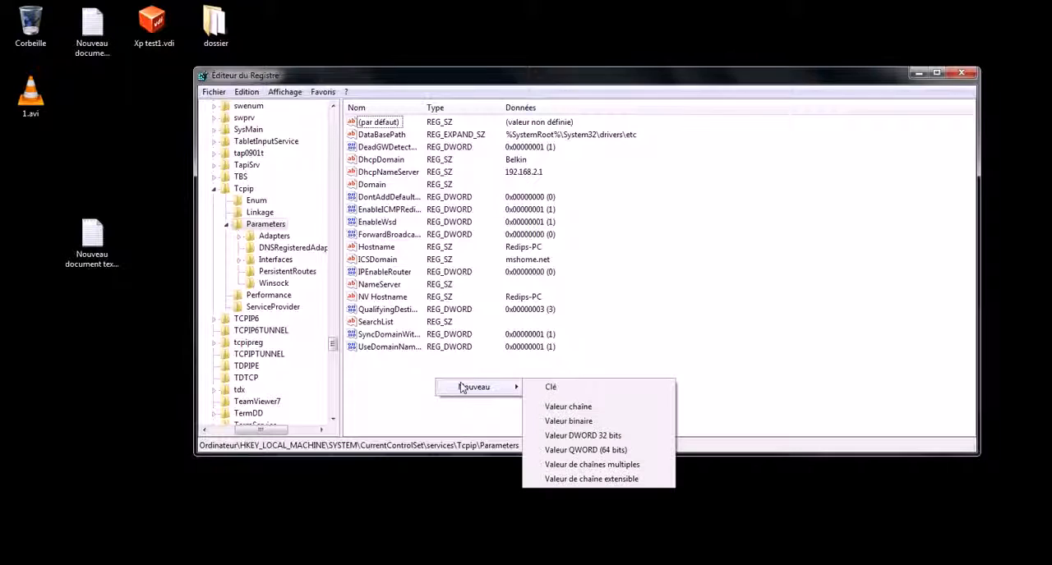
left_click(614, 436)
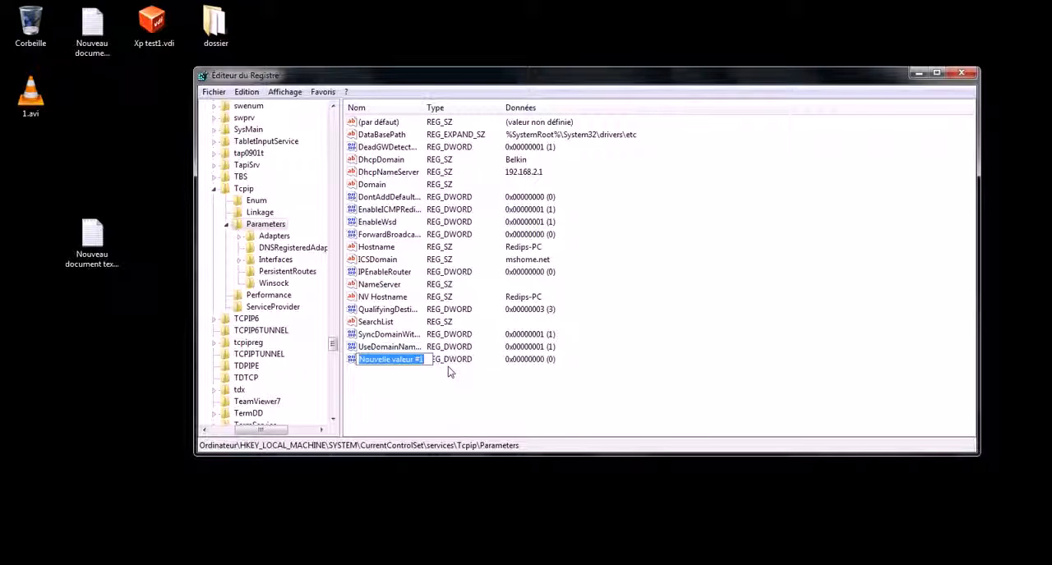
type("GlobalMaxTcpWindowSize")
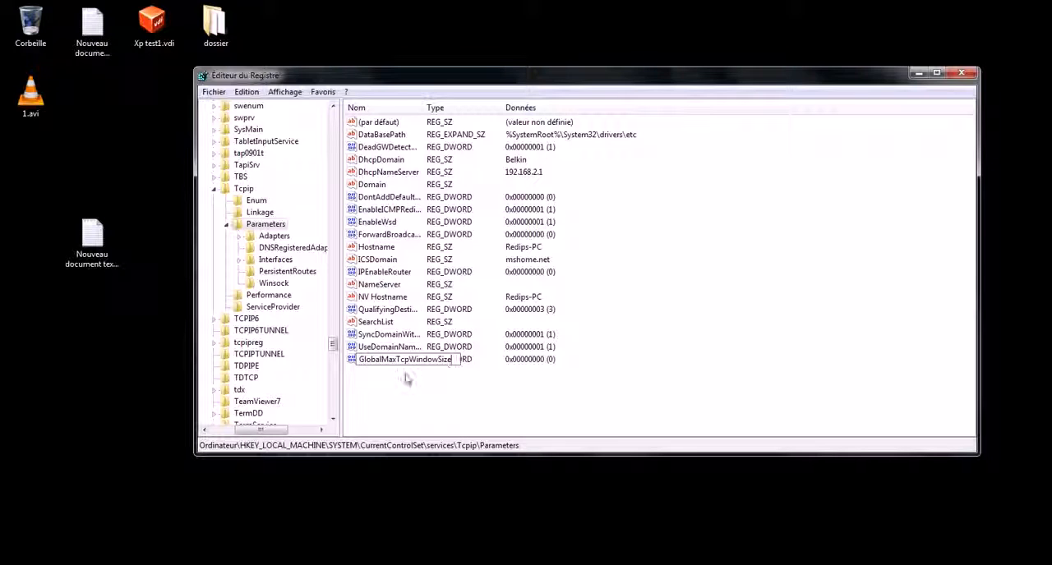
key("Return")
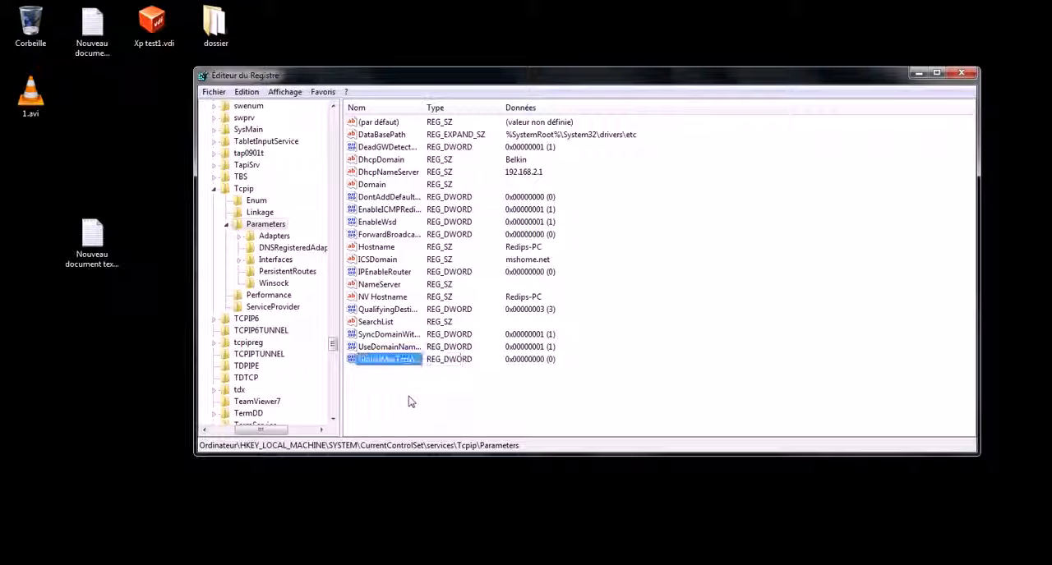
Set the data of GlobalMaxTcpWindowSize to hexadecimal faf0.
left_click(391, 362)
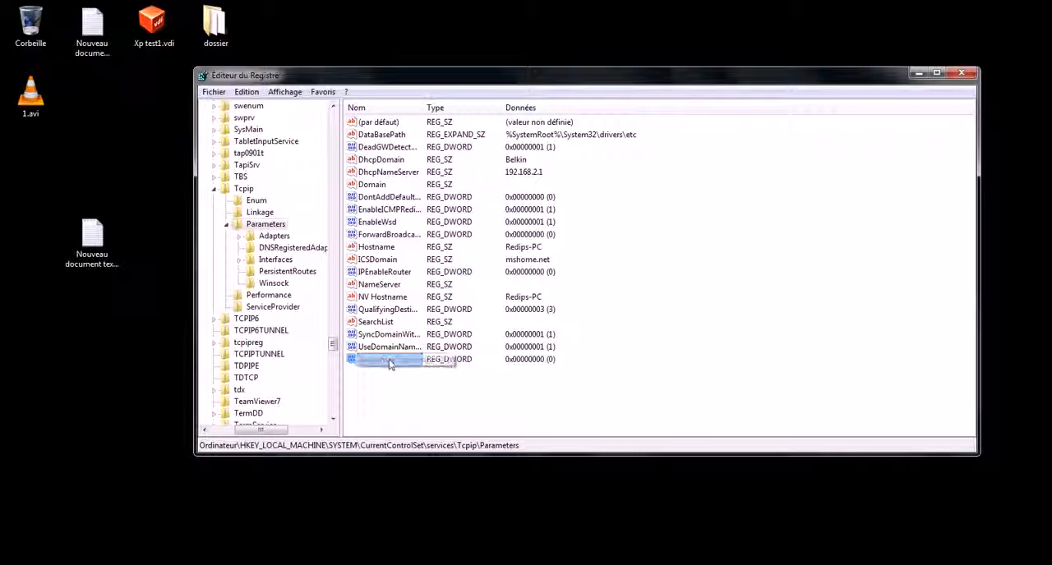
right_click(391, 365)
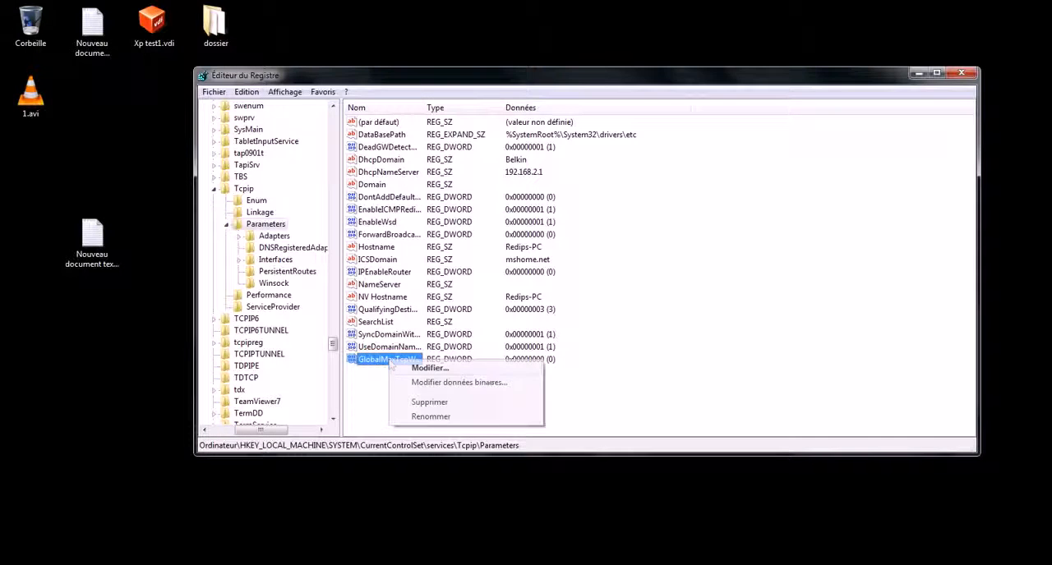
left_click(452, 375)
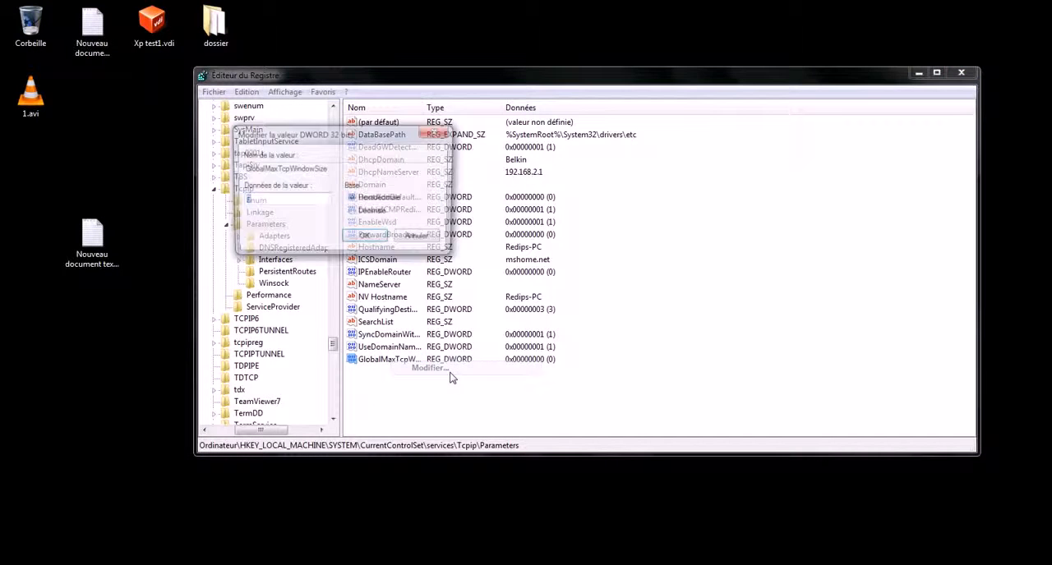
left_click_drag(325, 130, 704, 173)
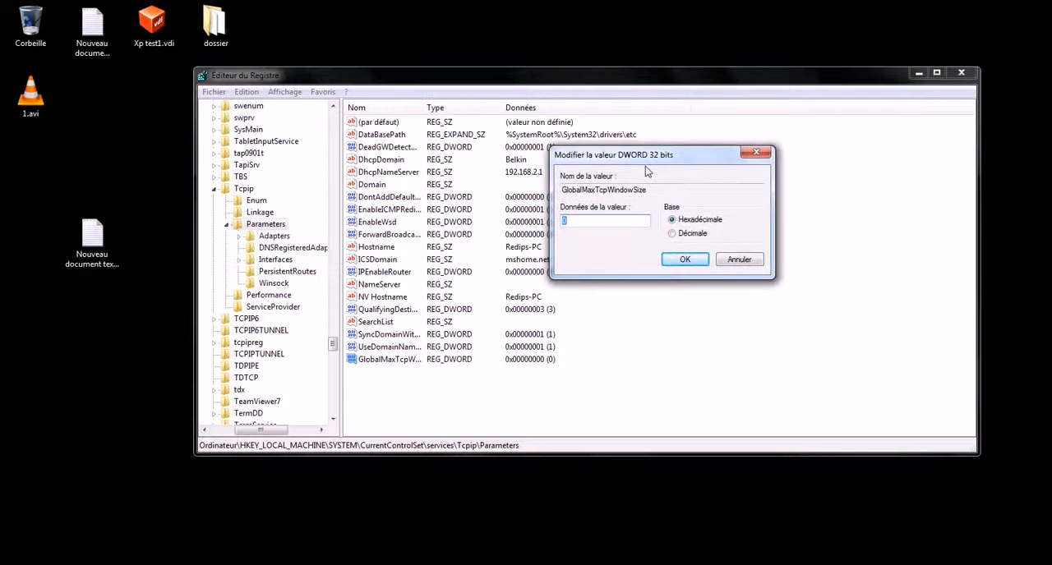
type("faf0")
left_click(684, 260)
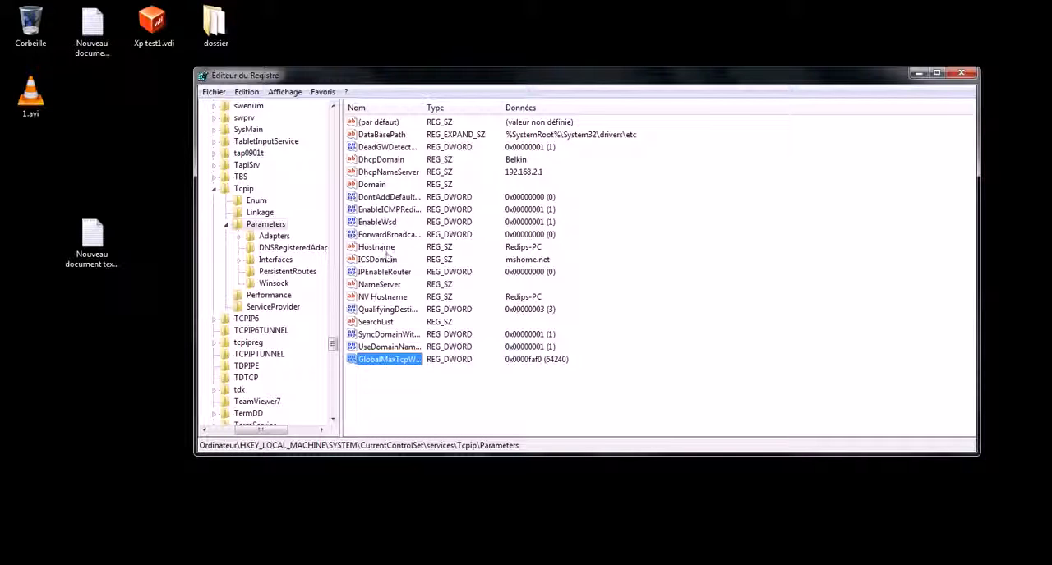
Check the data of the EnableICMPRedirect value and accept it as it stands.
left_click(404, 211)
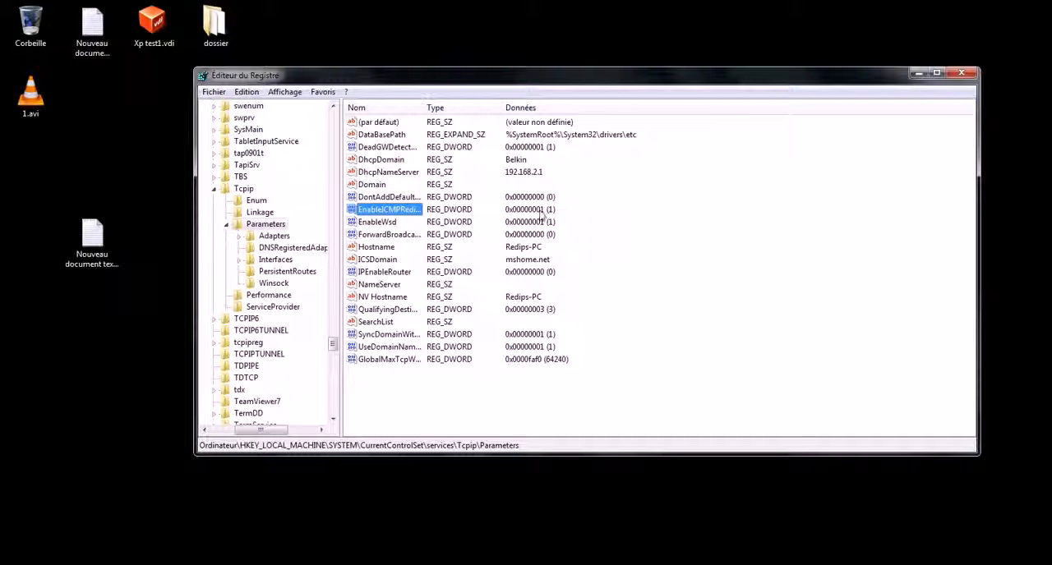
right_click(411, 214)
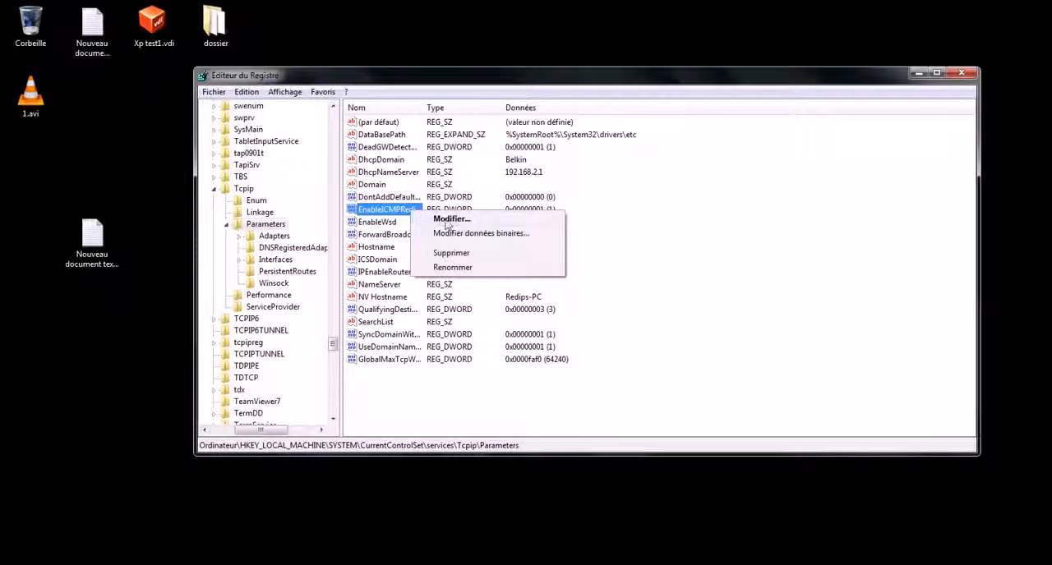
left_click(448, 217)
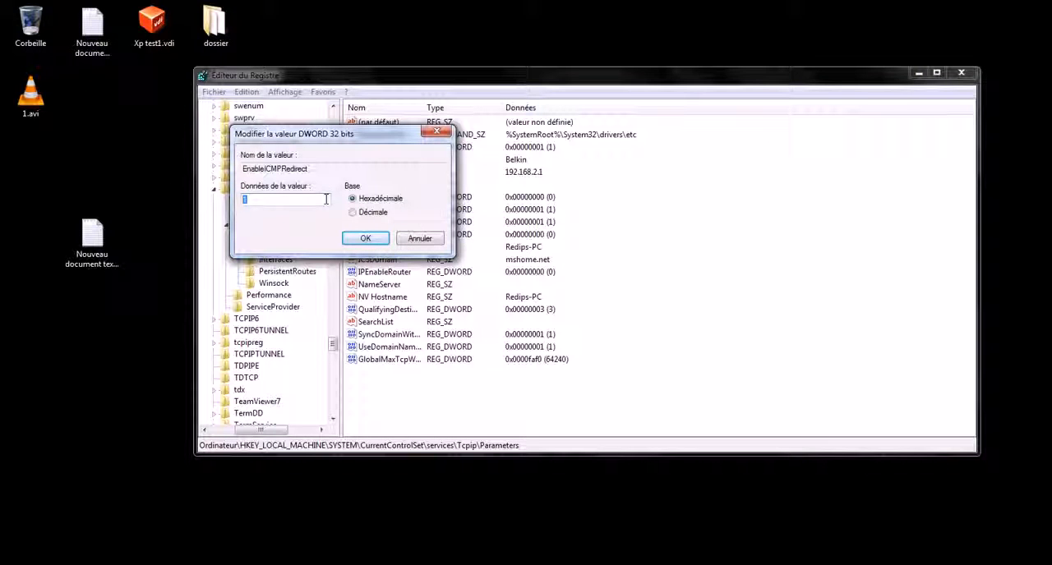
left_click(362, 240)
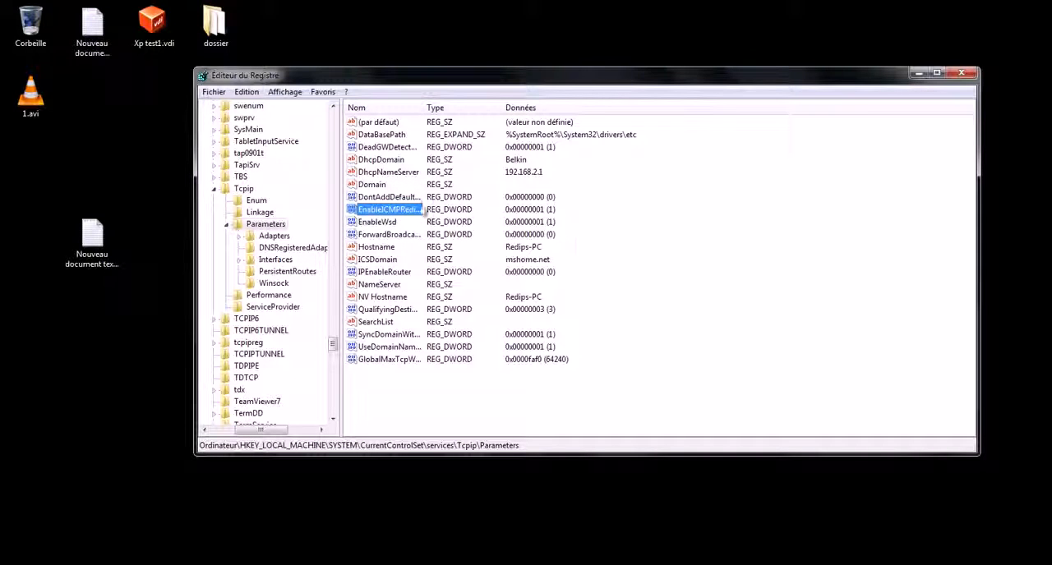
left_click(388, 217)
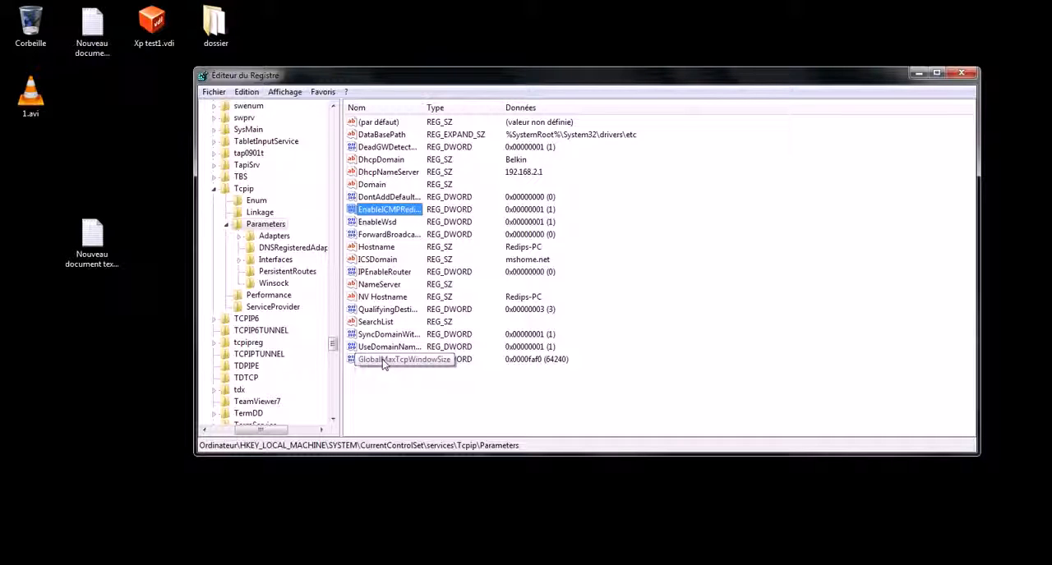
right_click(398, 384)
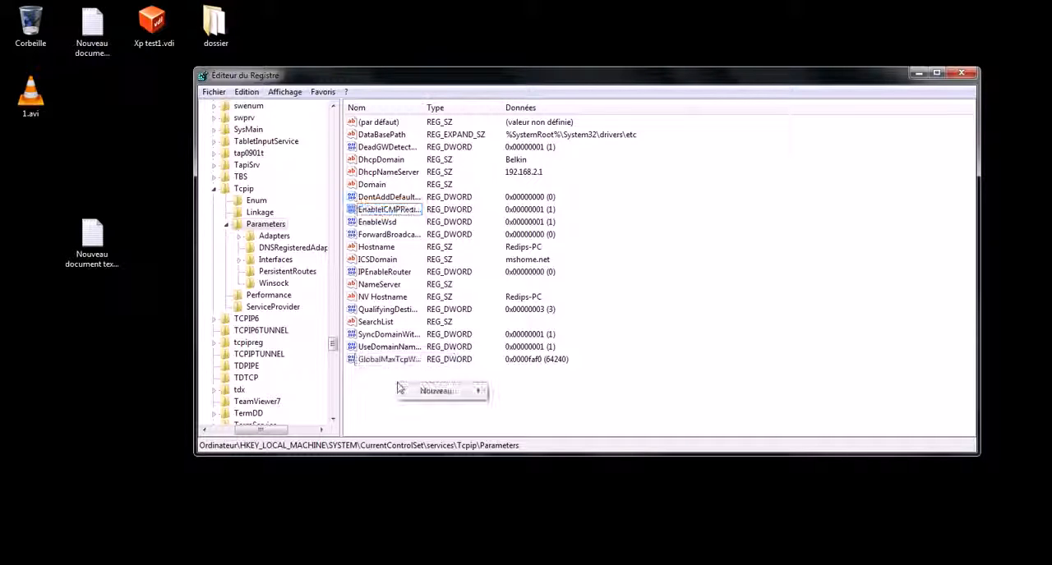
mouse_move(476, 400)
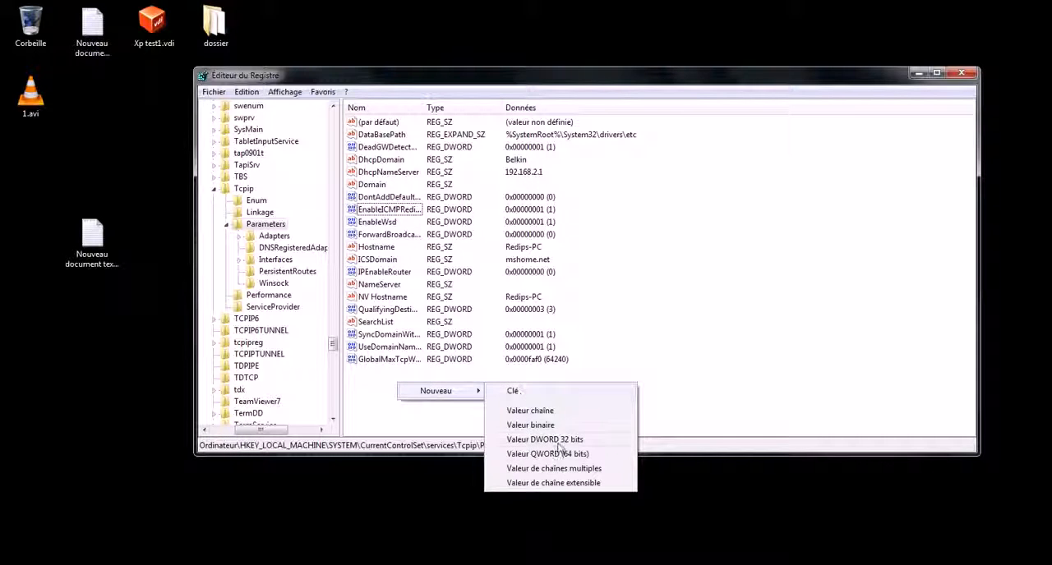
left_click(741, 308)
Close the Registry Editor.
left_click(403, 211)
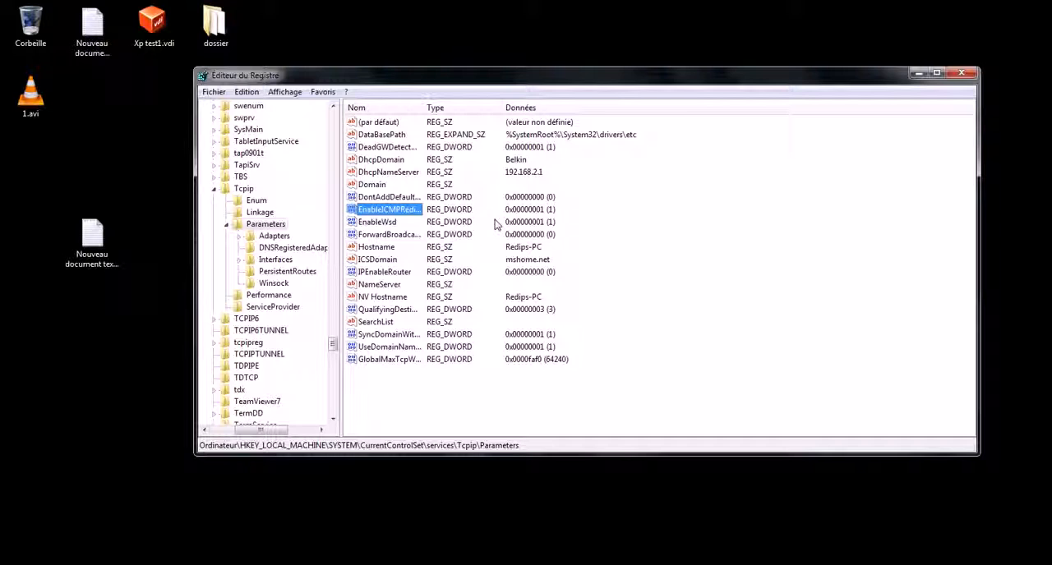
left_click(707, 333)
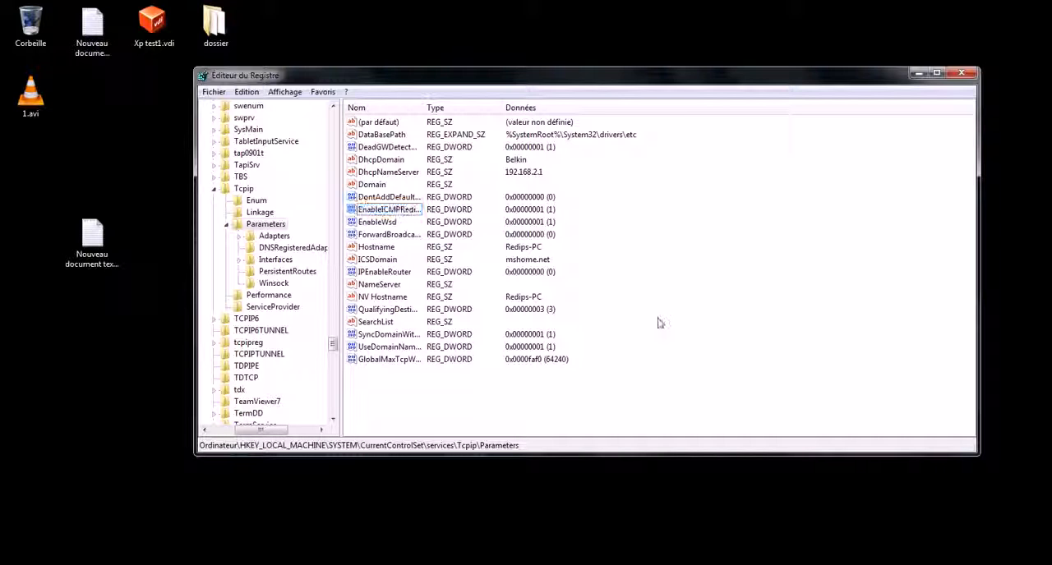
left_click(963, 75)
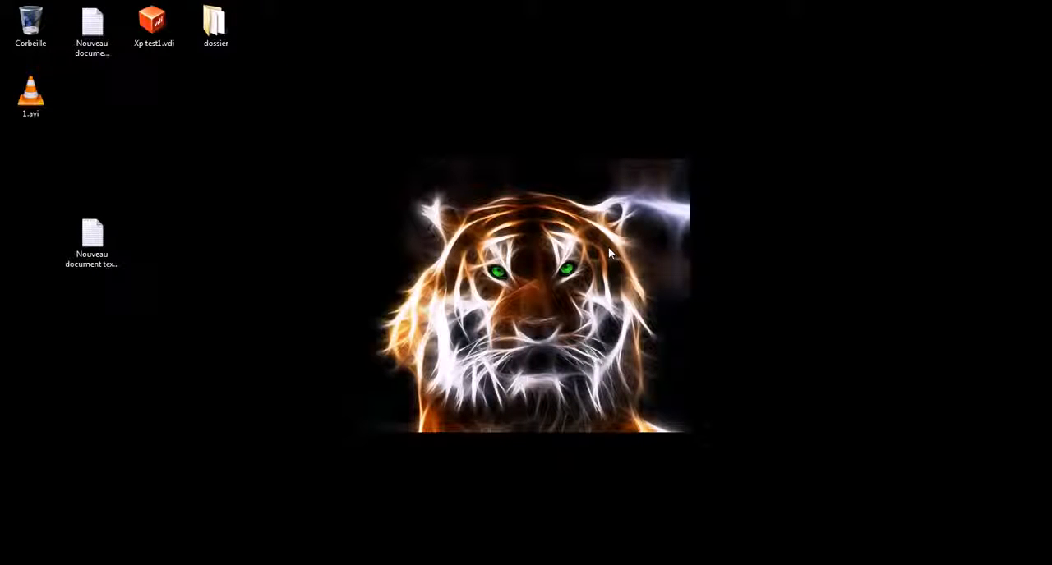